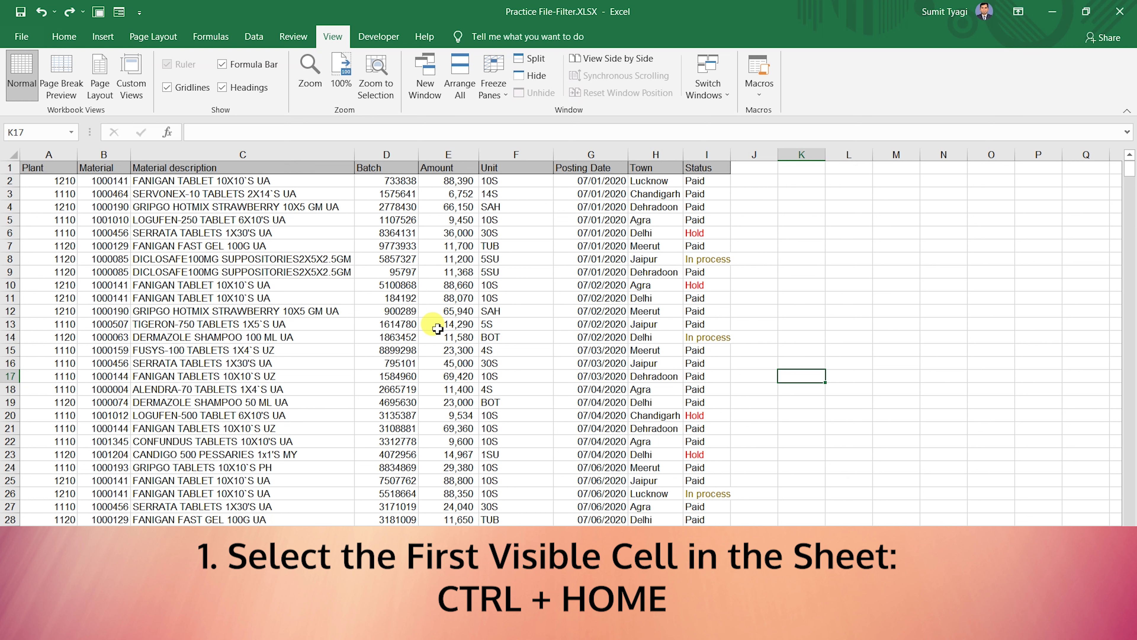
Step: Jump to cell A1, the Plant header, with Ctrl+Home
key("ctrl+Home")
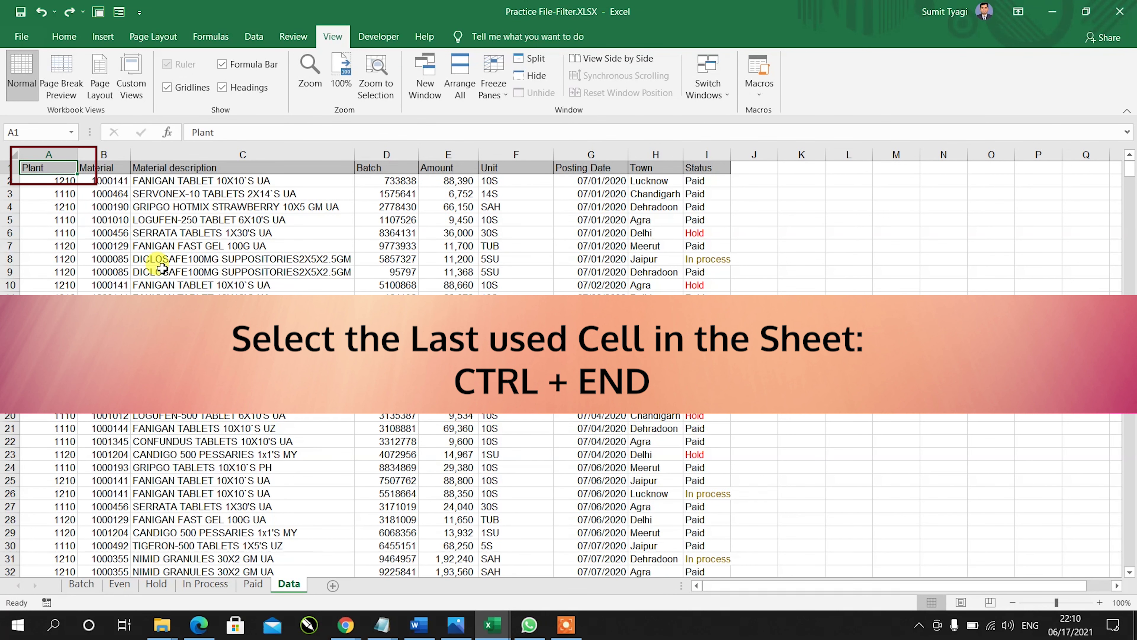
Step: Jump to the sheet's last used cell, I778, with Ctrl+End
key("ctrl+End")
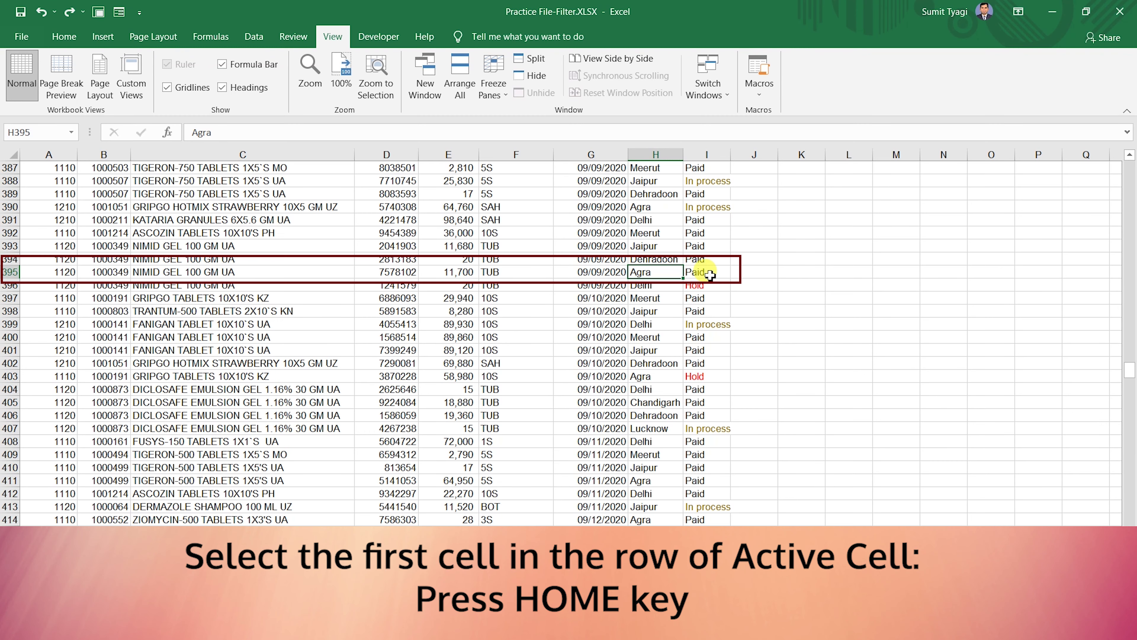
Step: Select the Paid status cell I395, then move to A395 at the row's start
left_click(710, 274)
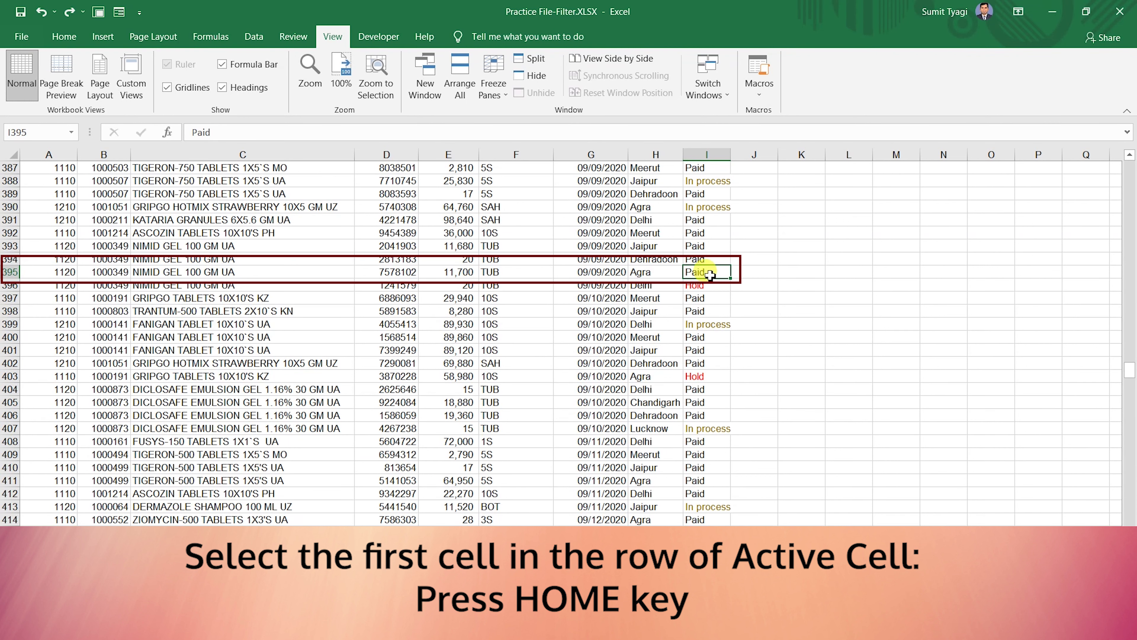
key("Home")
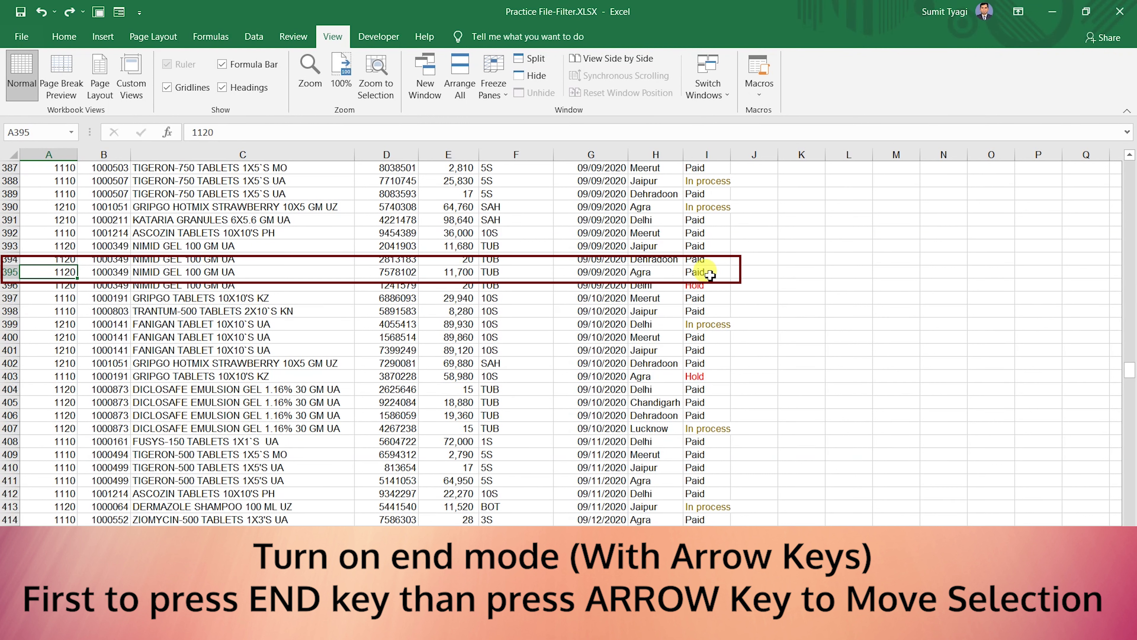
key("Right")
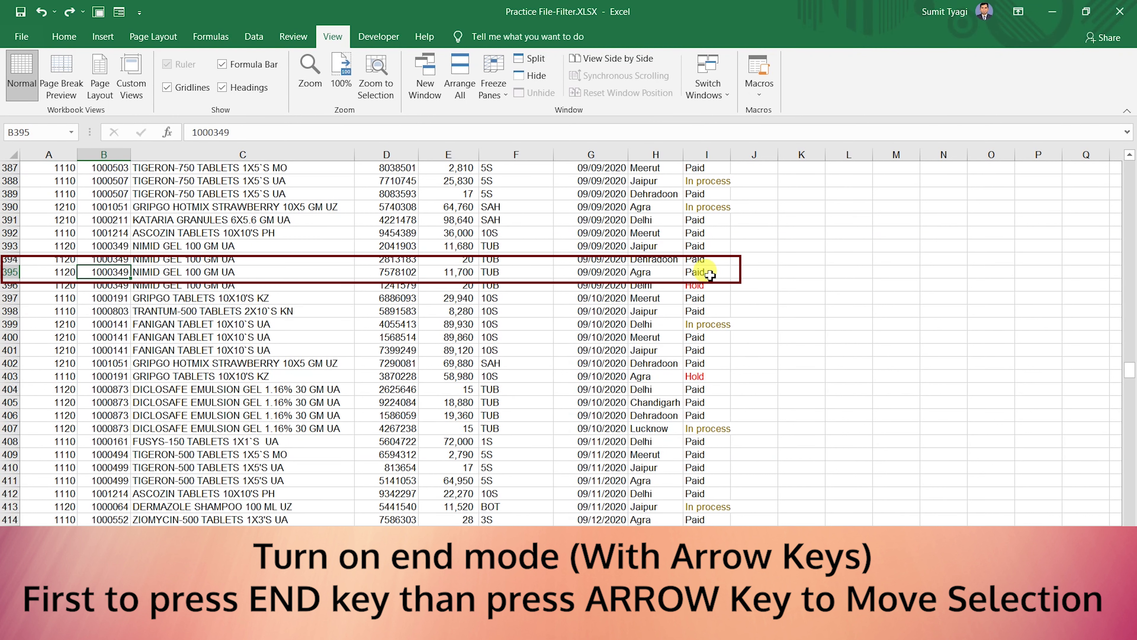
key("End")
key("Right")
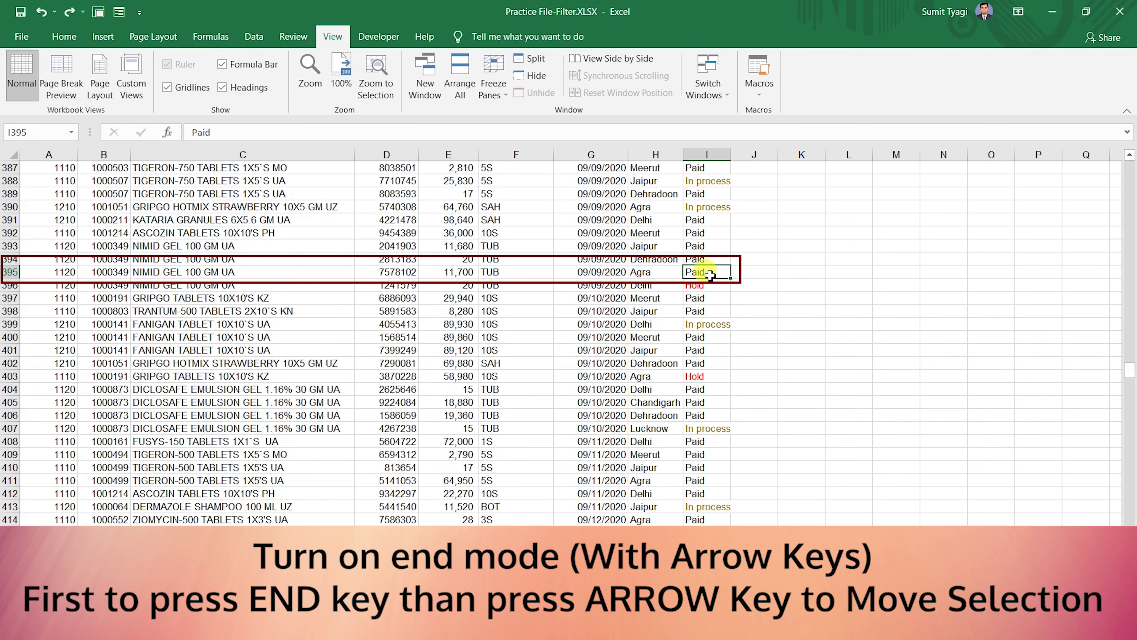
key("End")
key("Left")
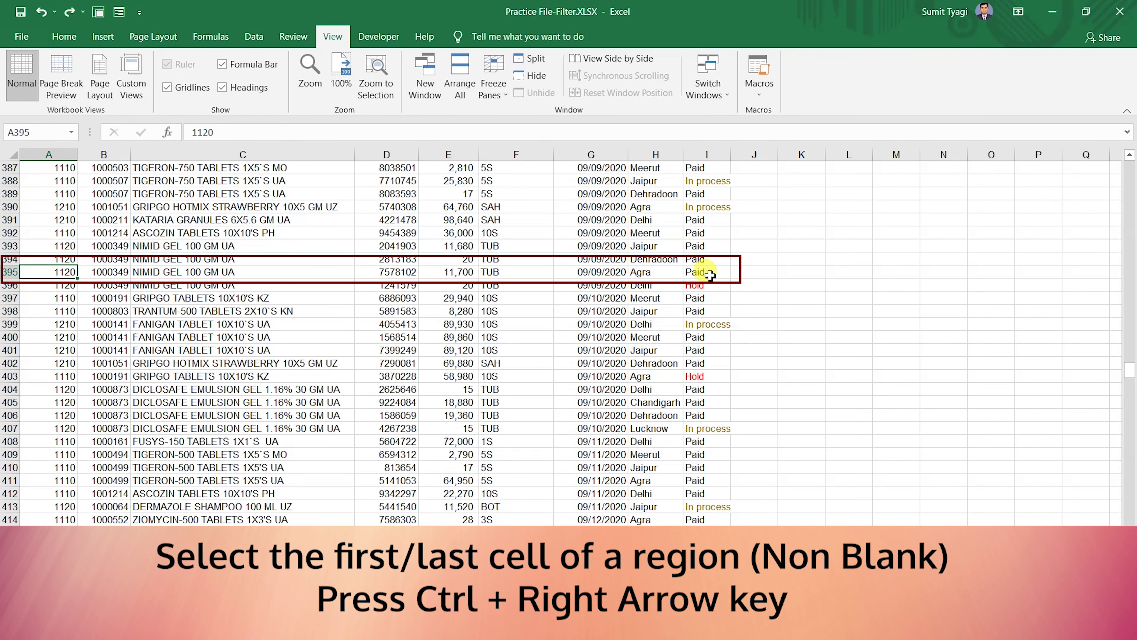
key("ctrl+Right")
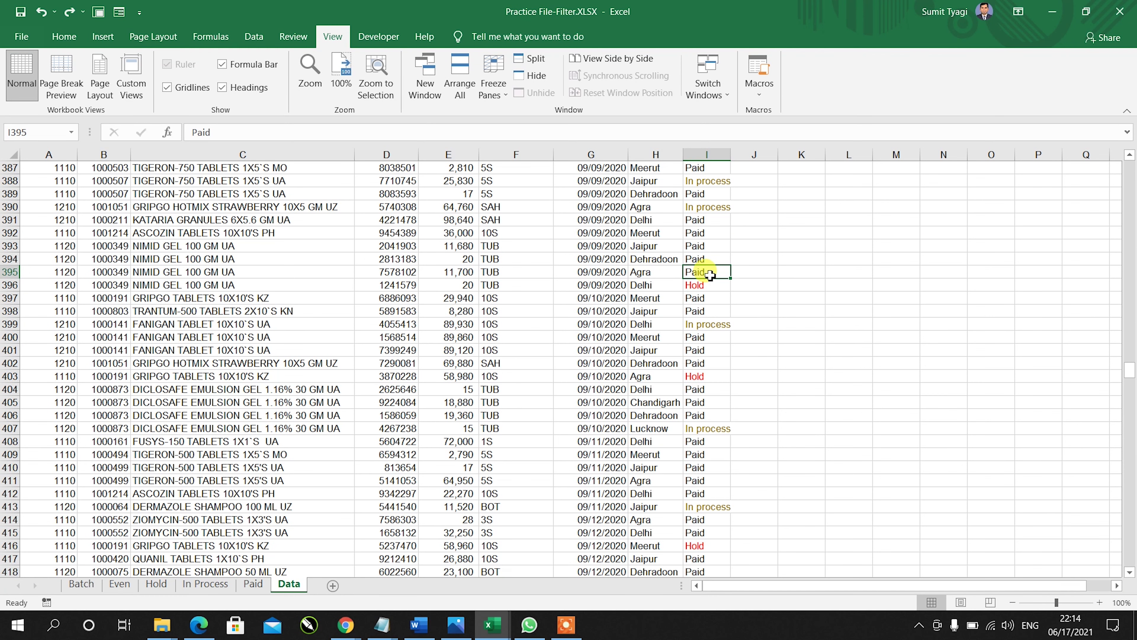
key("ctrl+Left")
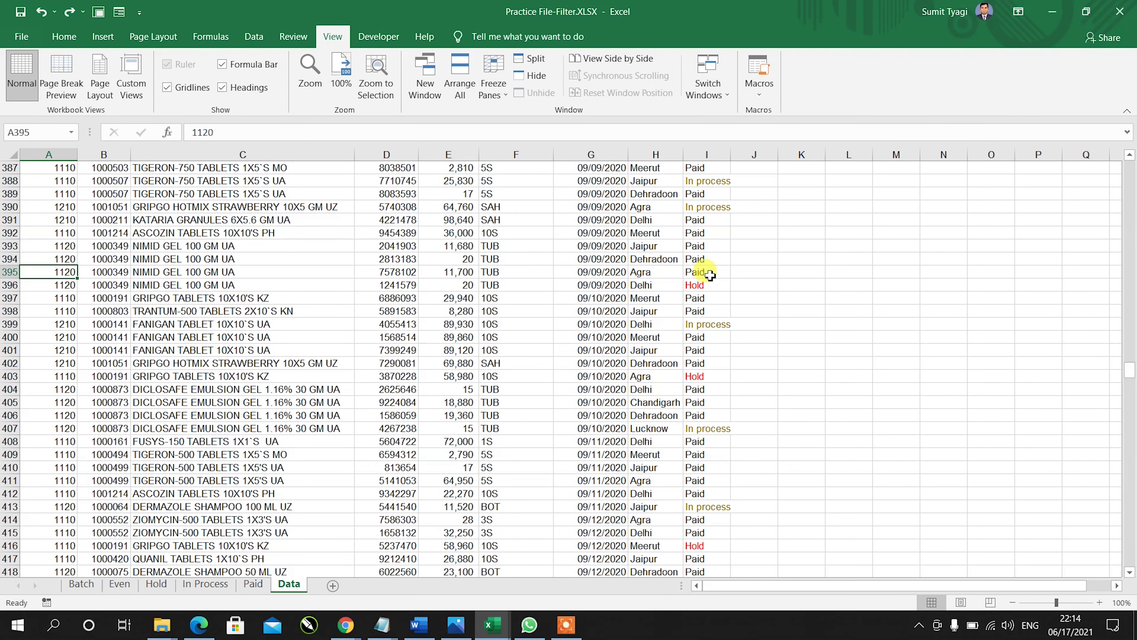
Step: Jump down to A704, the last data row, then back to A1
key("ctrl+Down")
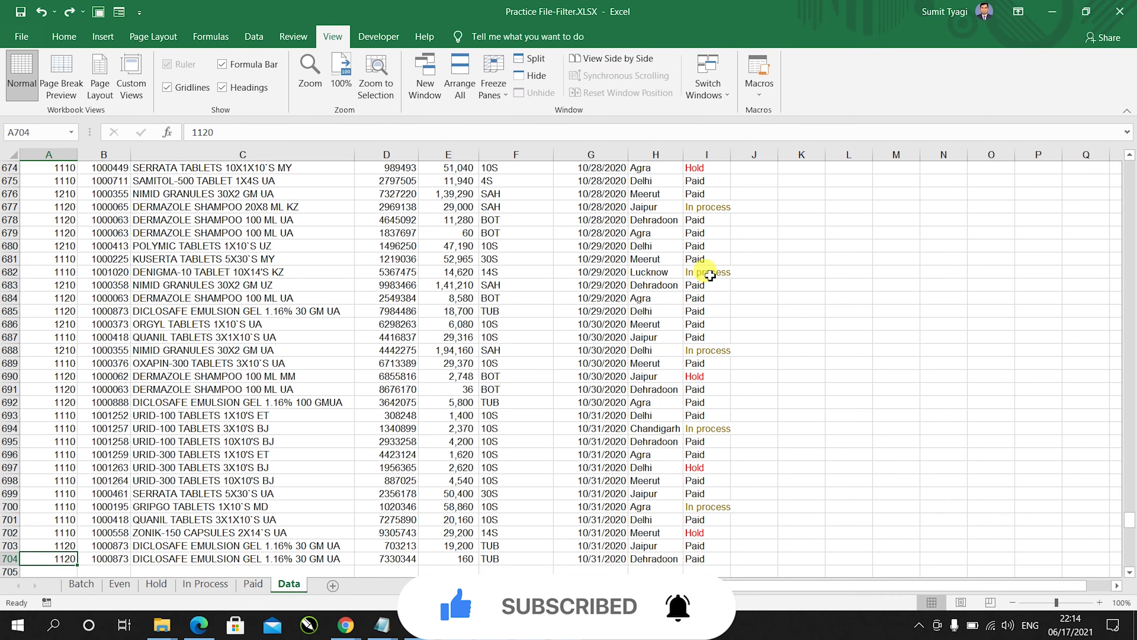
key("ctrl+Home")
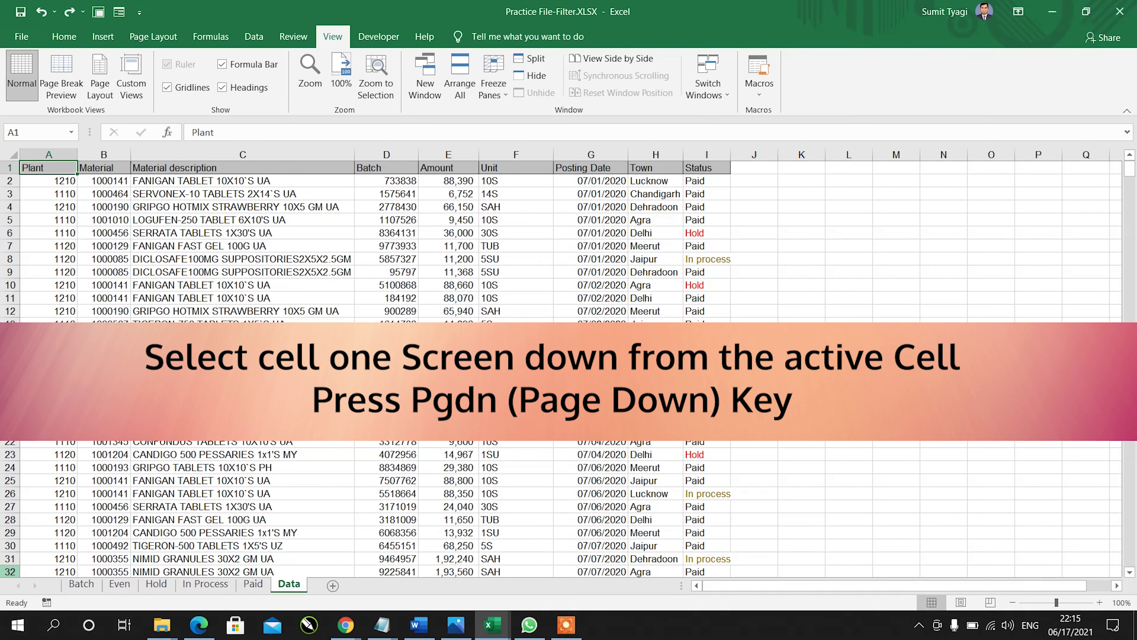
key("Page_Down")
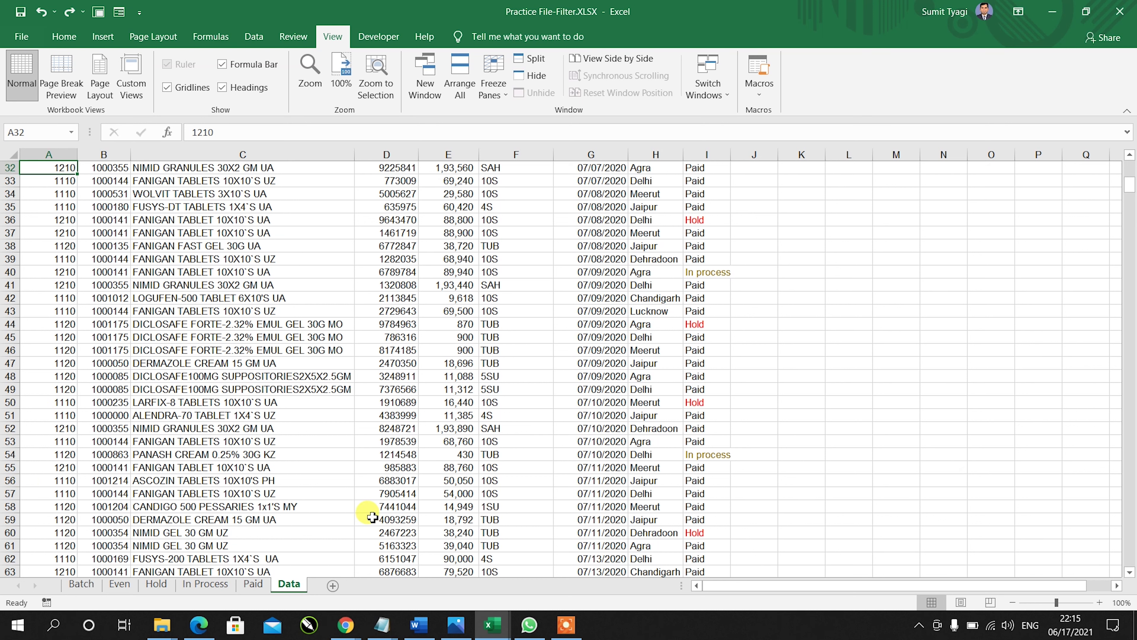
key("Page_Up")
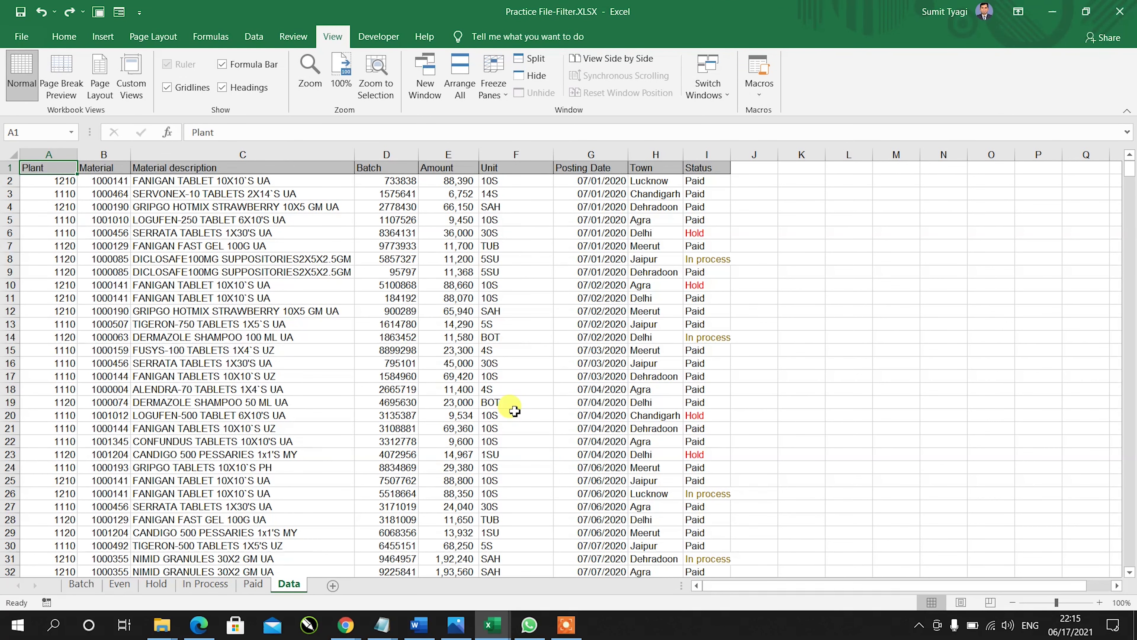
key("alt+Page_Down")
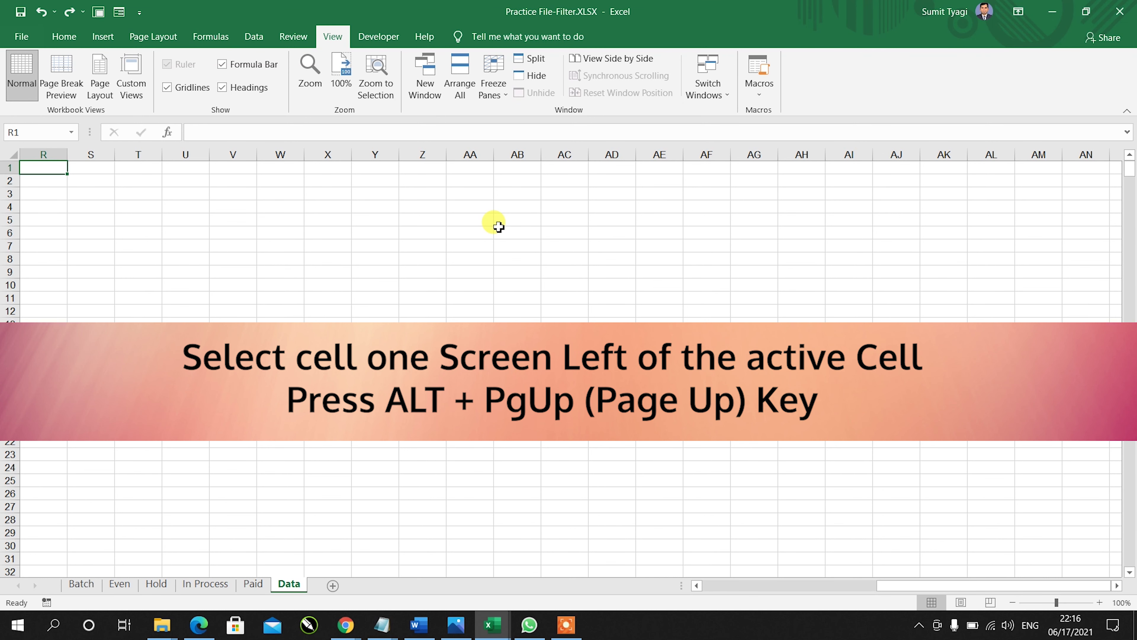
key("alt+Page_Up")
key("ctrl+g")
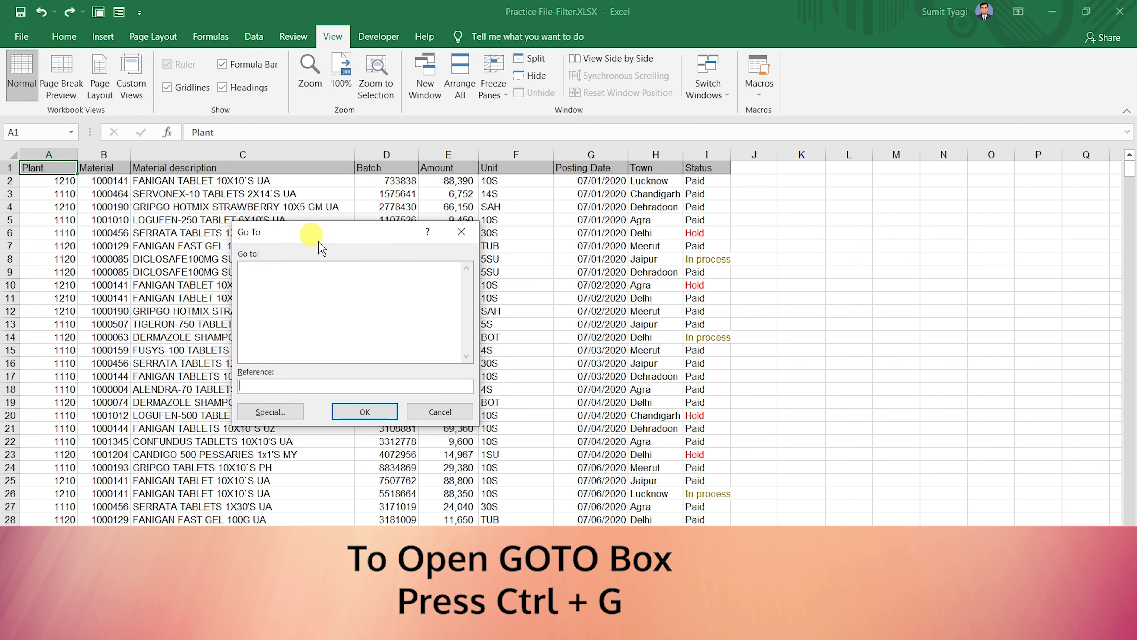
Step: Dismiss Go To and search the sheet for 'delhi', listing all 149 matching cells
left_click(465, 240)
left_click(462, 231)
key("ctrl+f")
type("delhi")
left_click(355, 442)
Step: Scroll through the 'delhi' match list, then switch to the Replace options
scroll(378, 498, "down", 3)
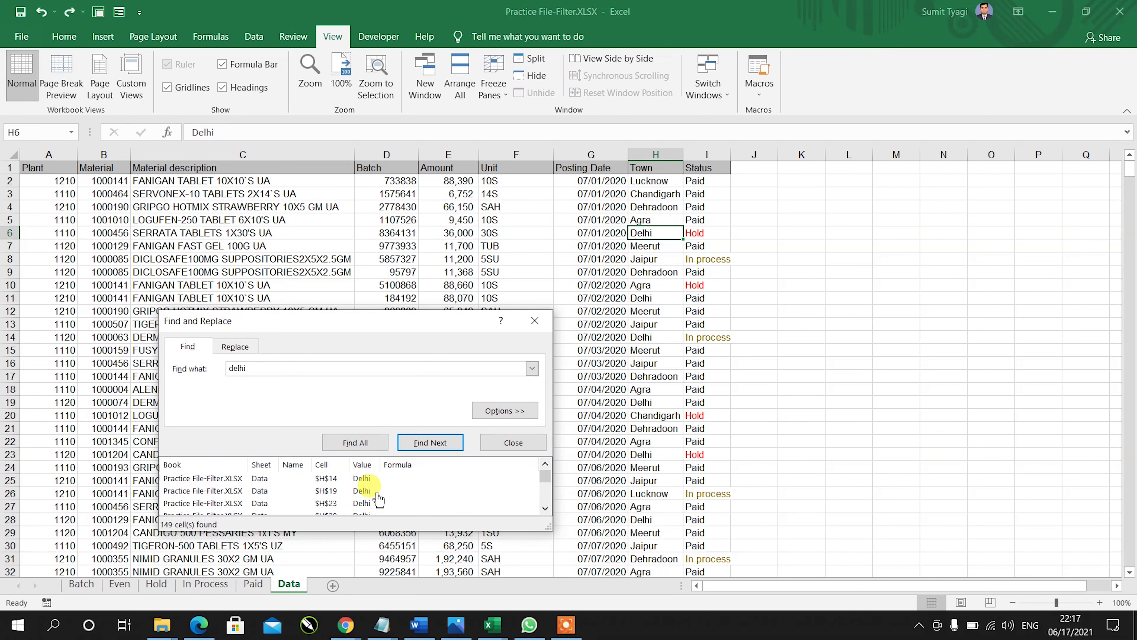
scroll(378, 500, "down", 1)
scroll(378, 497, "down", 3)
scroll(379, 497, "down", 2)
left_click(533, 321)
key("ctrl+h")
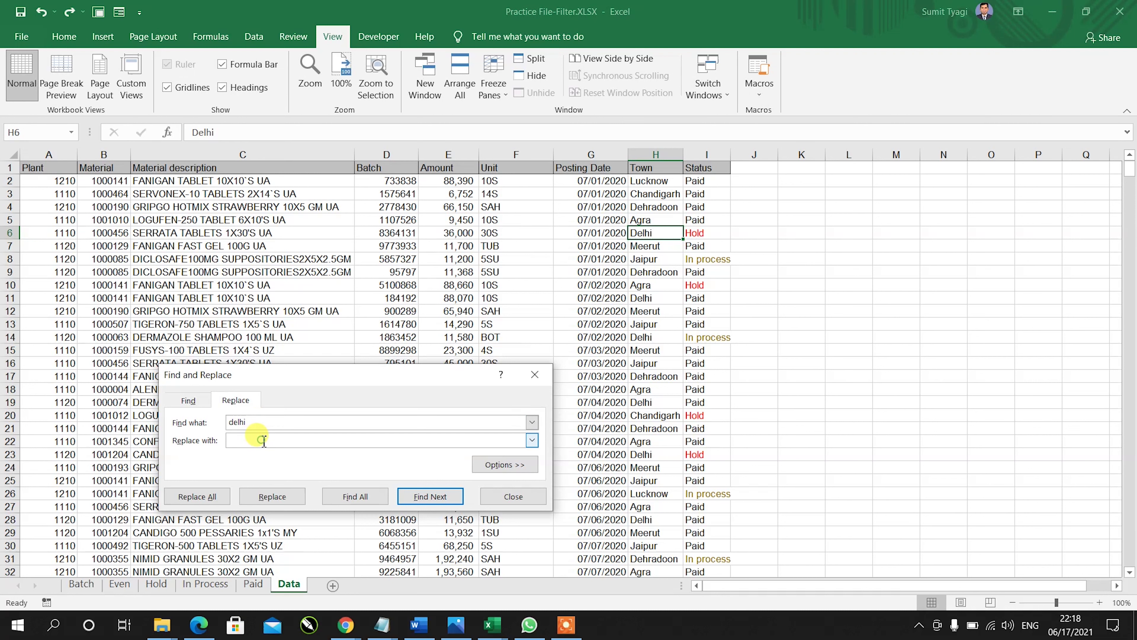
Step: Replace all 149 'delhi' entries with 'new delhi'
type("new delhi")
left_click(214, 497)
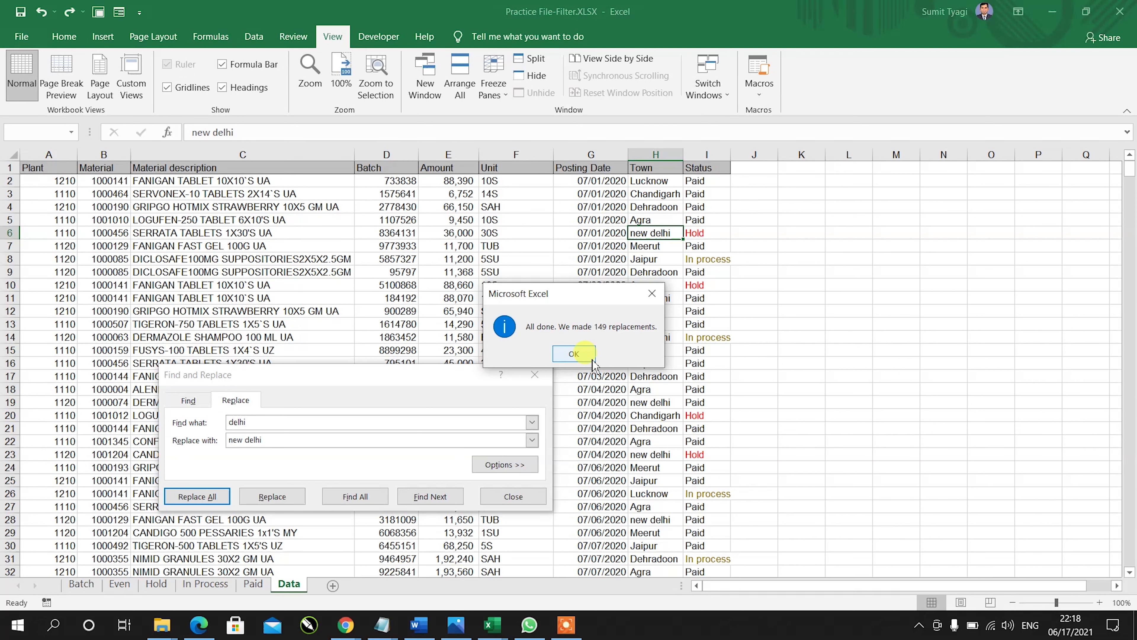
Step: Acknowledge the 149-replacements message and close the Find and Replace dialog
left_click(593, 359)
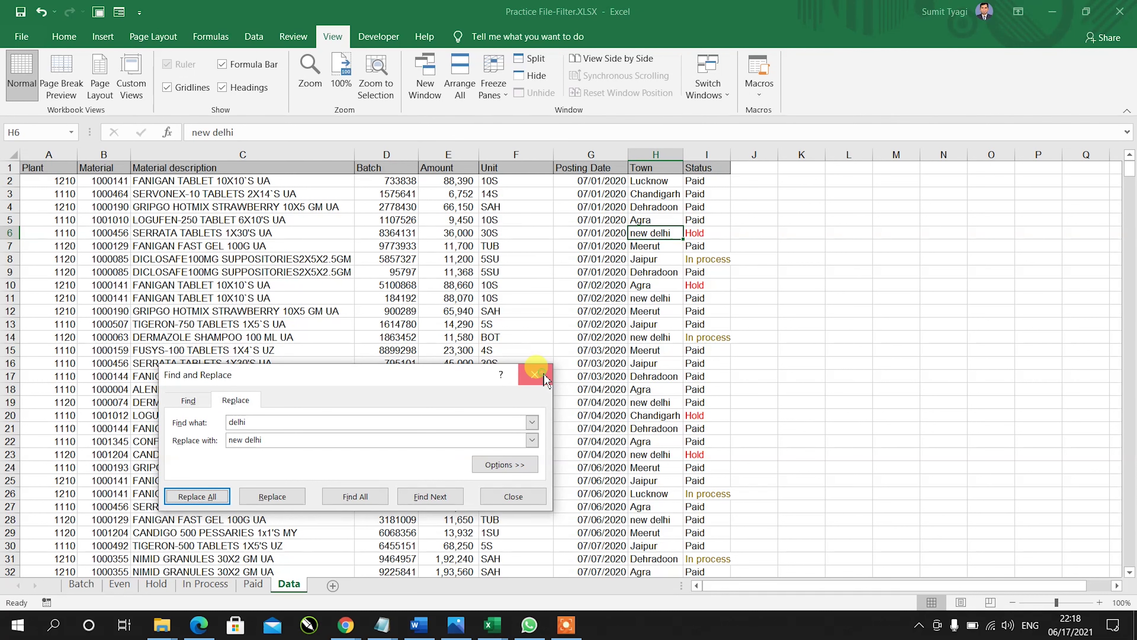
left_click(536, 374)
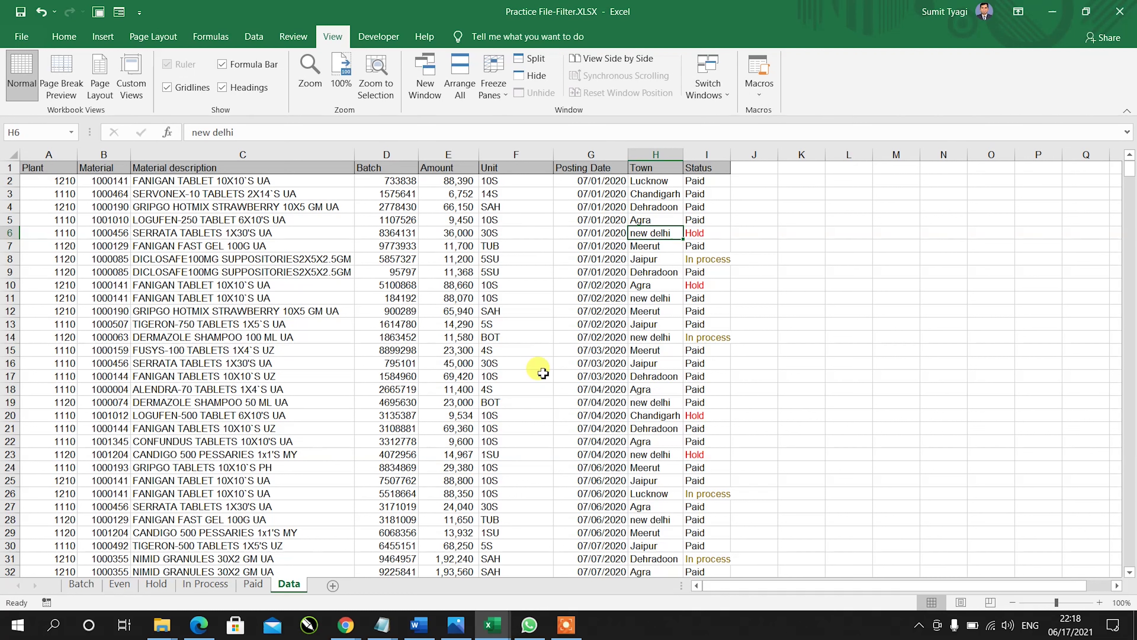